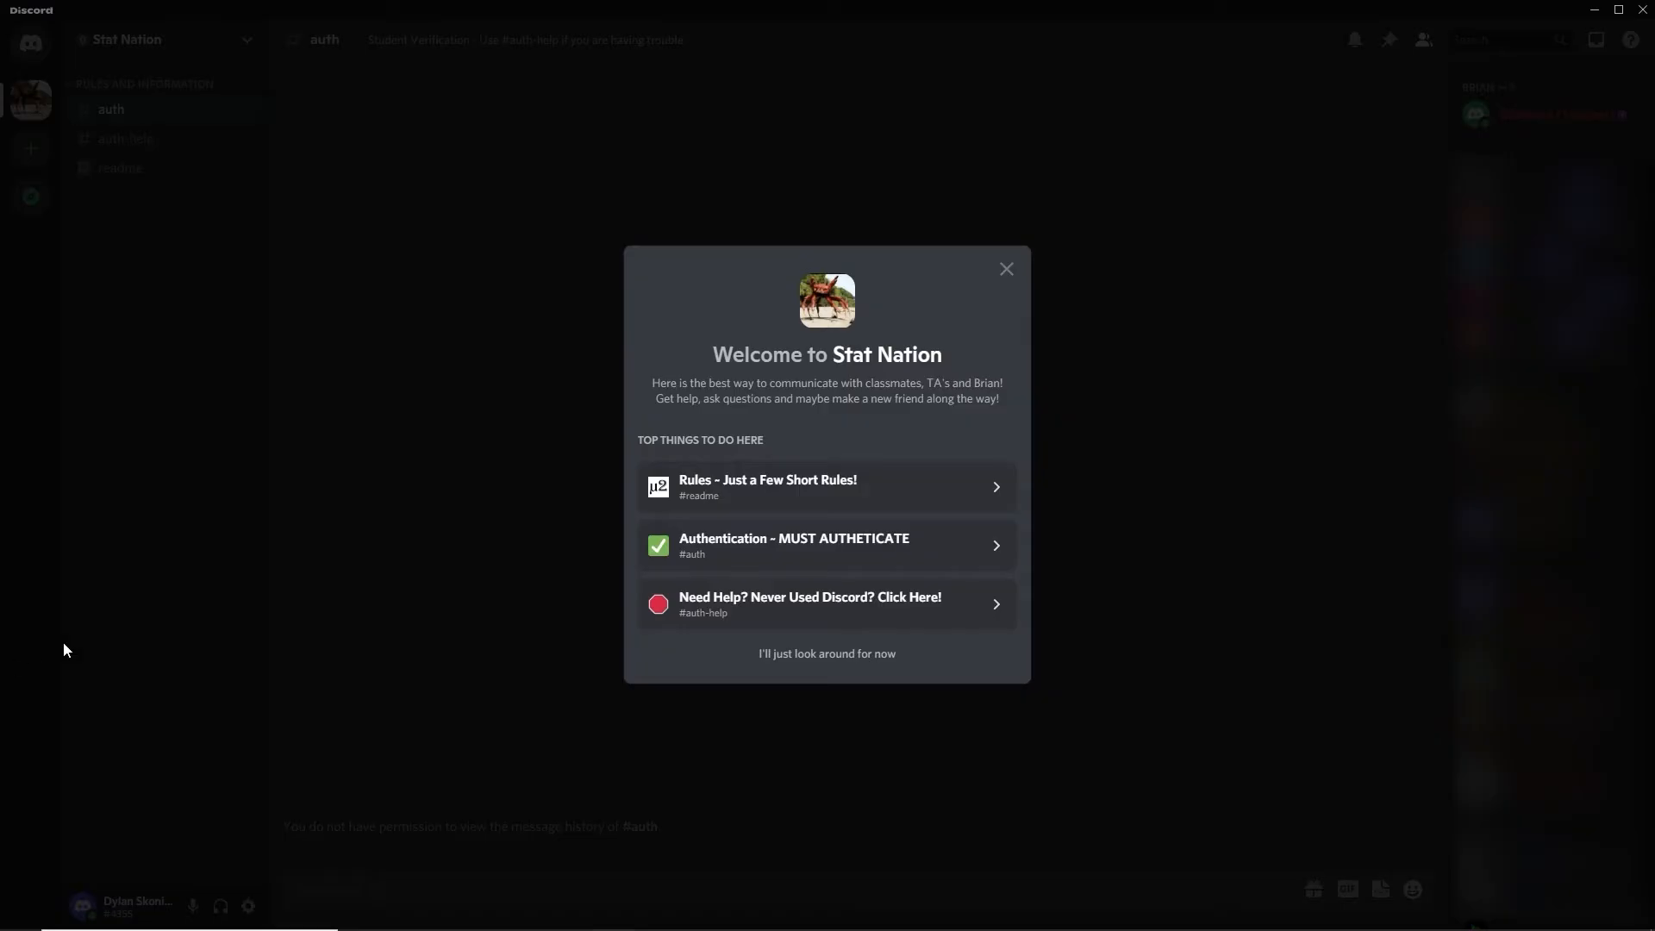
Send the ?auth request with the student username in the Authentication channel.
{"action": "left_click", "coordinate": [815, 566]}
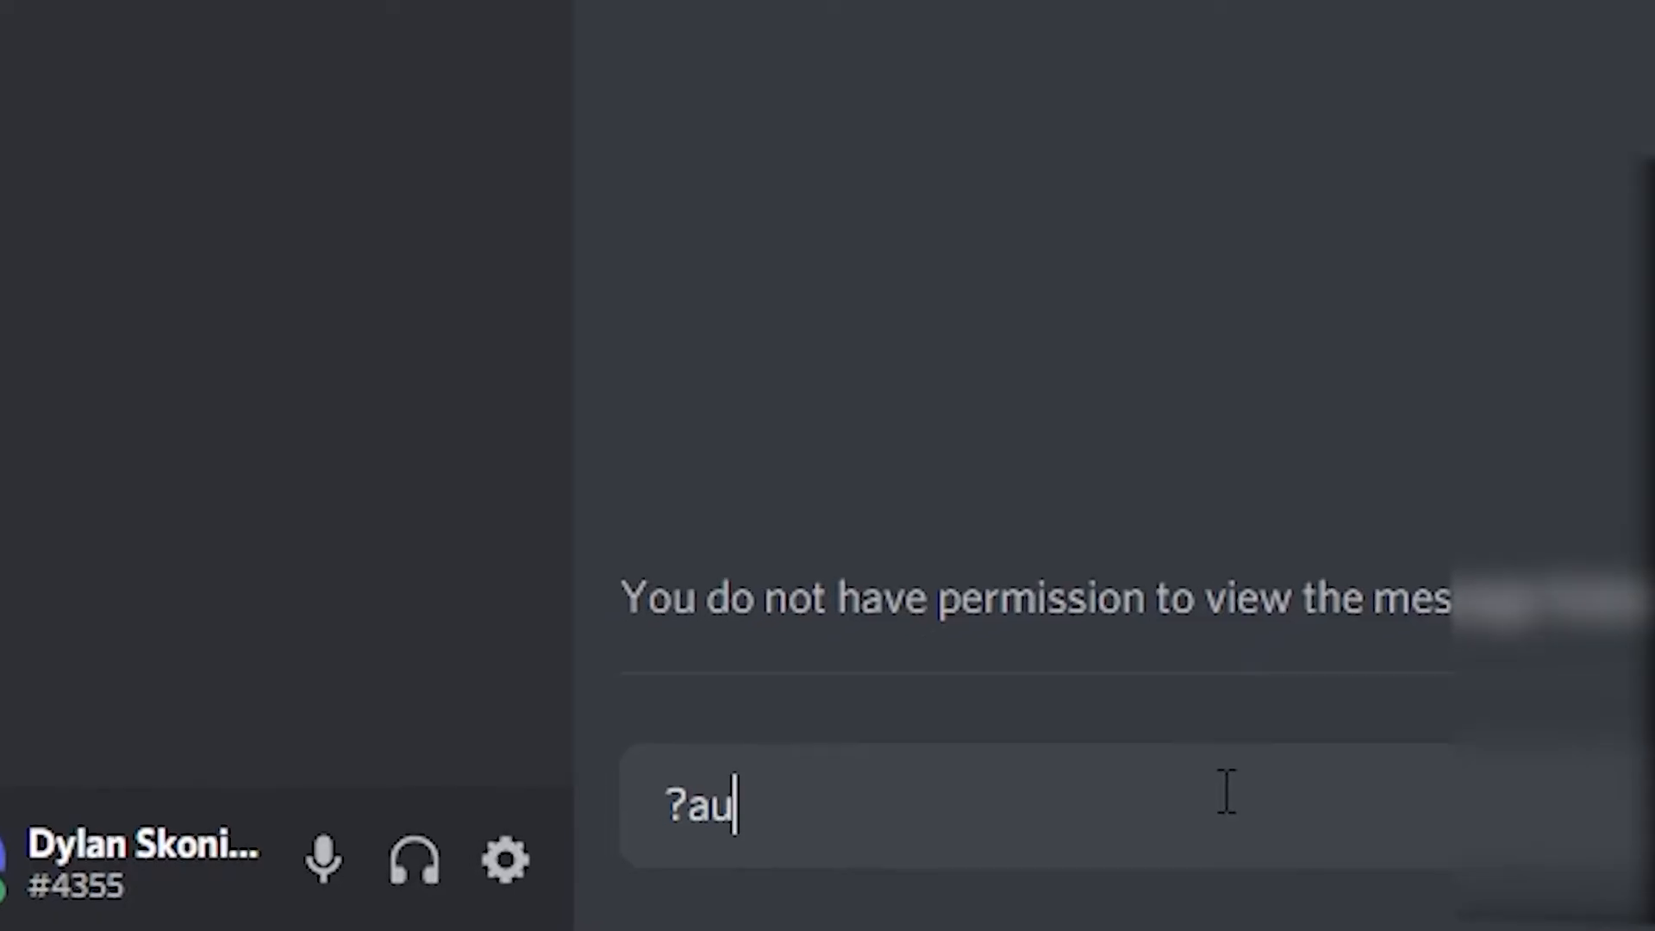
{"action": "type", "text": "th"}
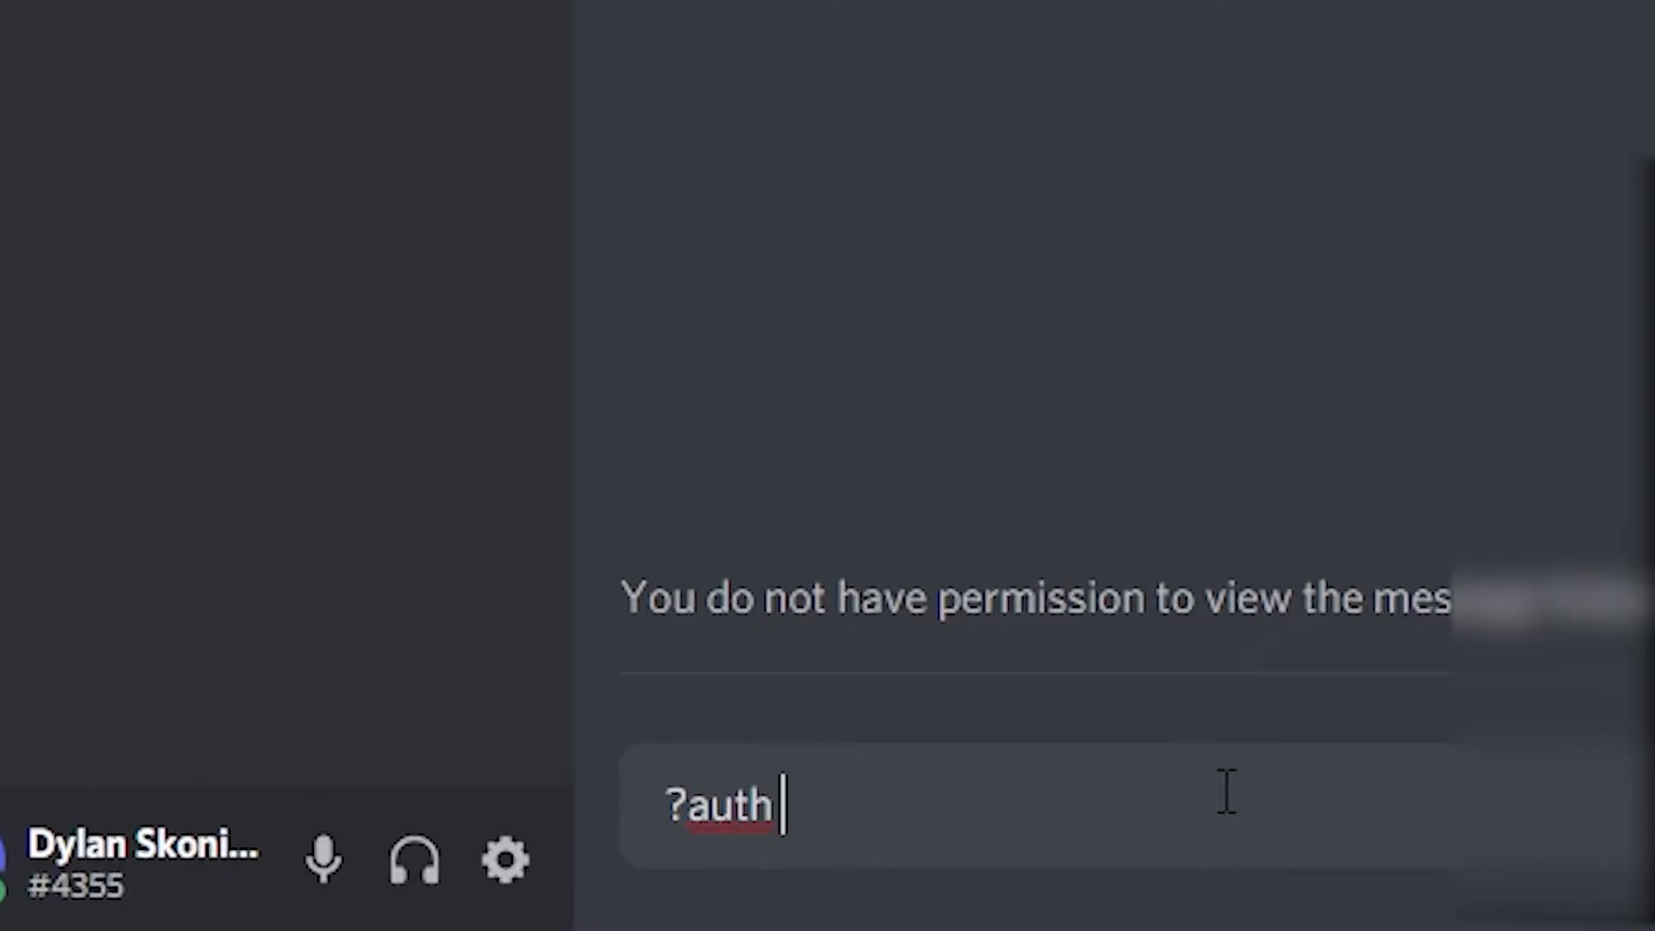
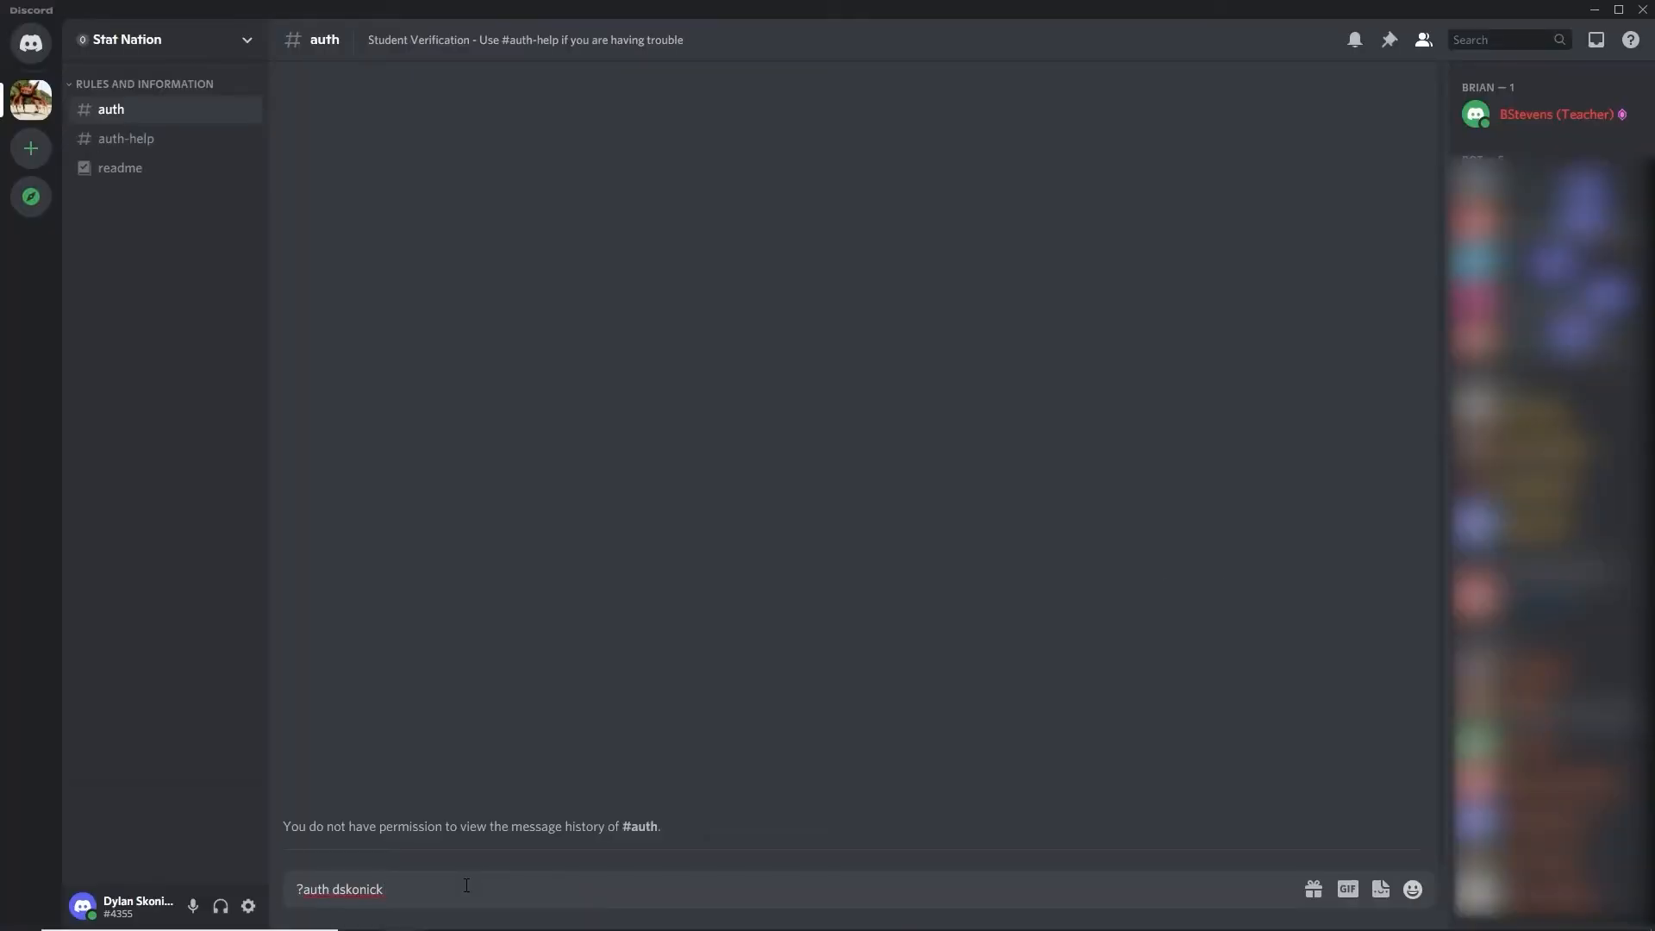
{"action": "key", "text": "Return"}
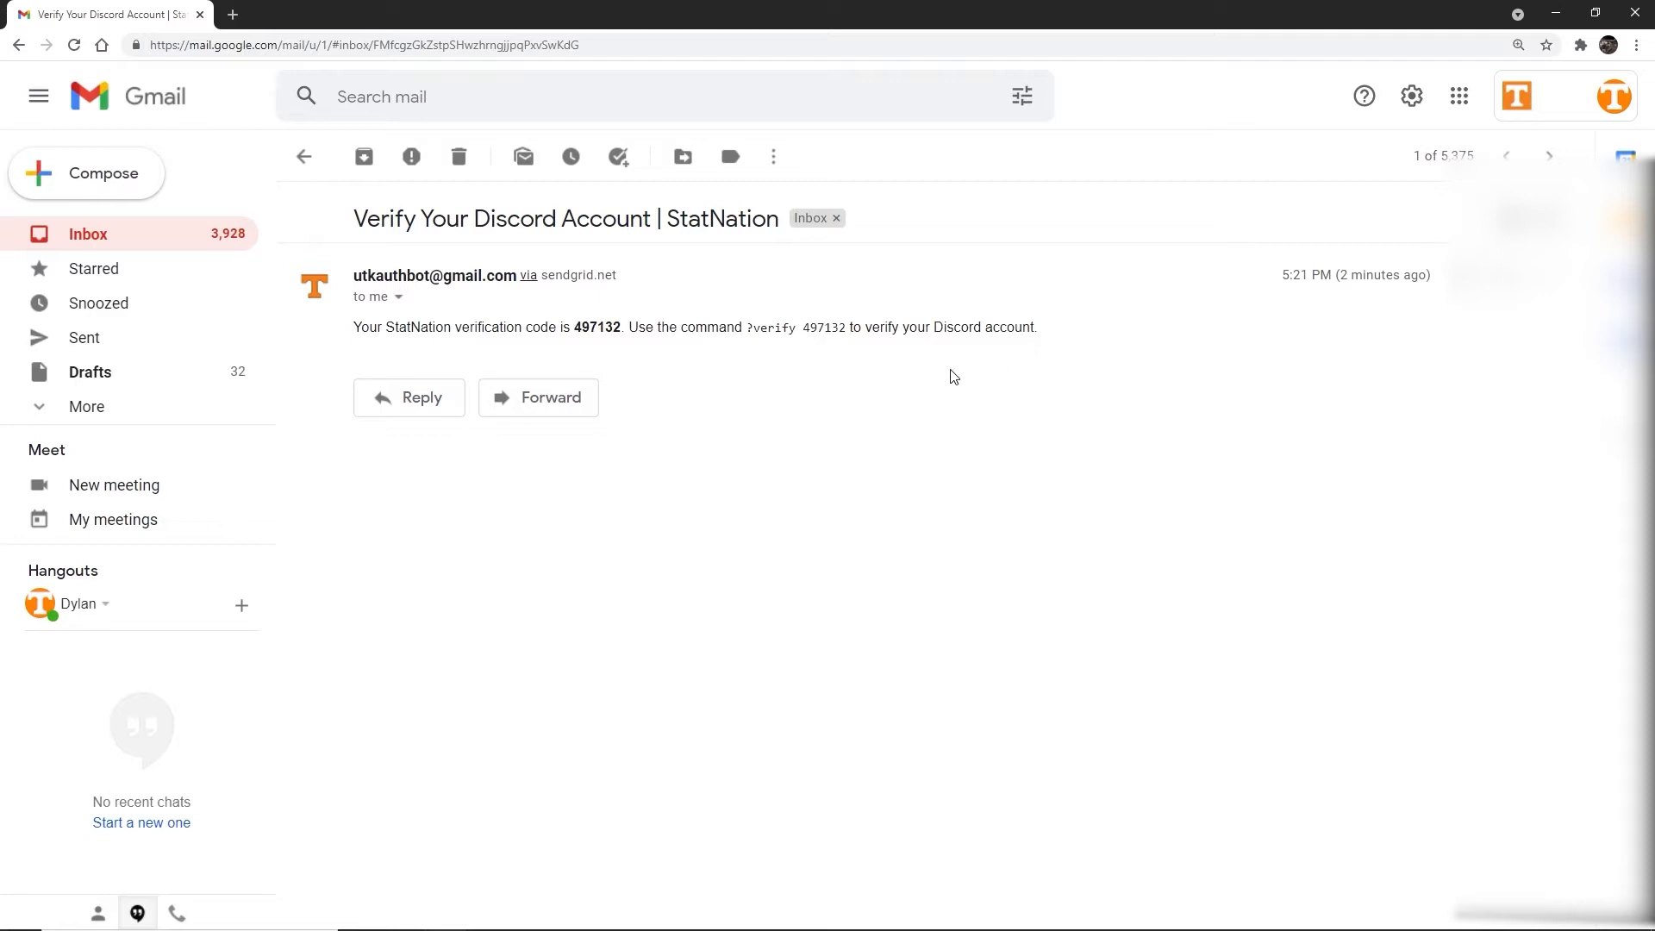
Copy the ?verify command with its code from the Gmail message and return to Discord.
{"action": "left_click", "coordinate": [198, 408]}
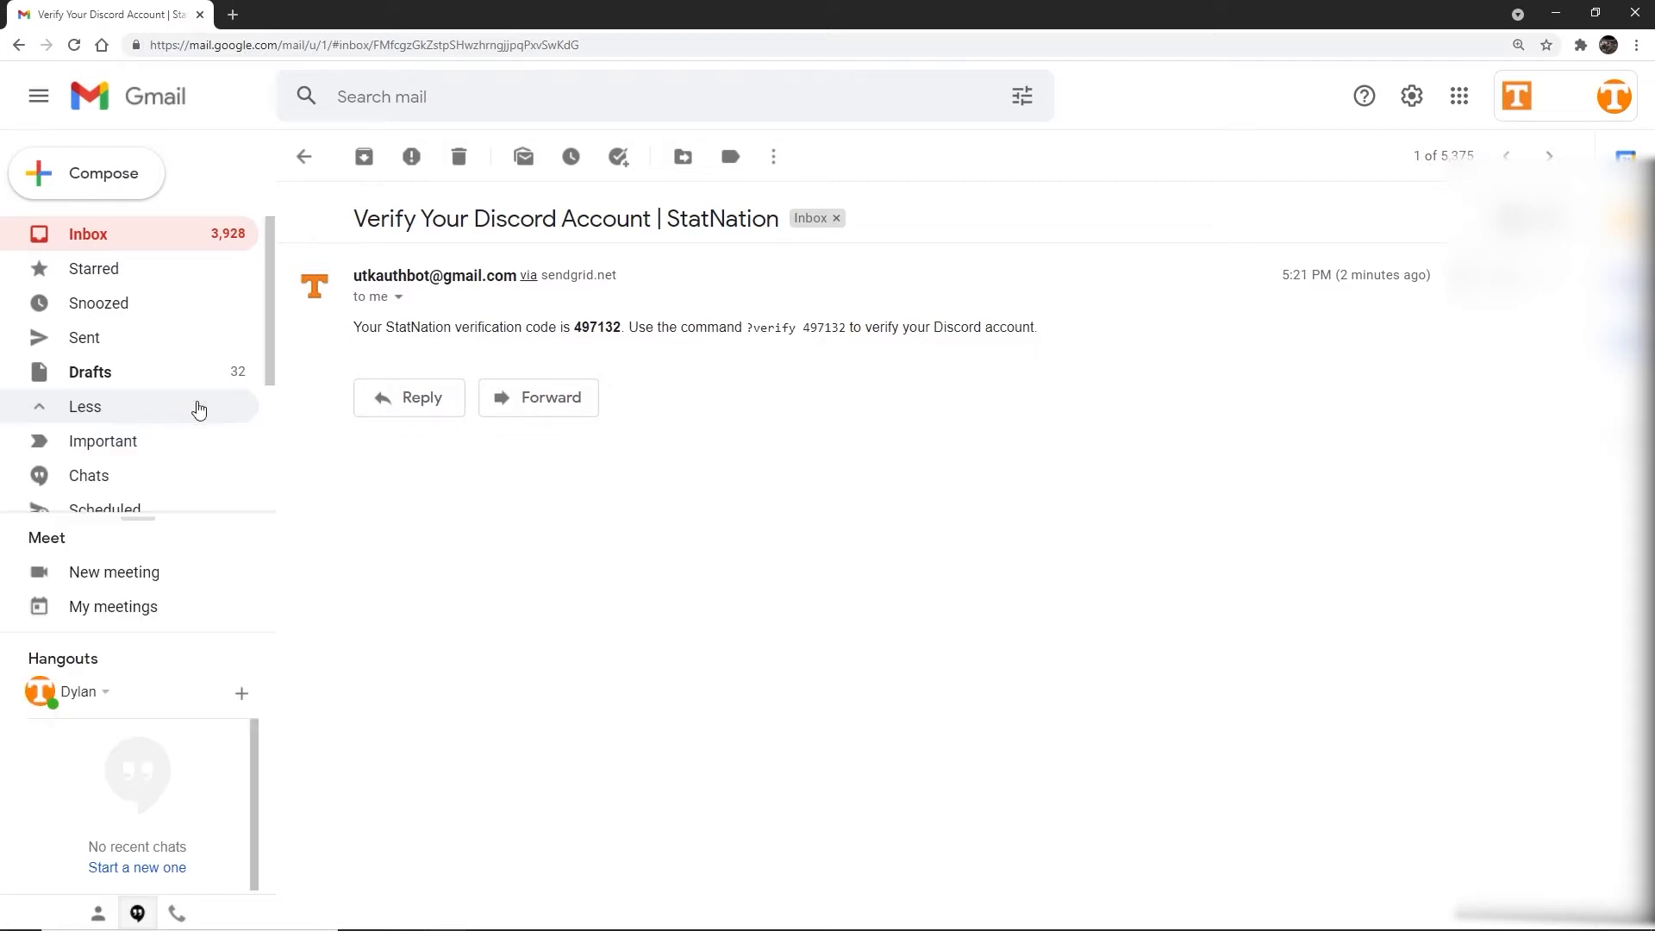
{"action": "scroll", "coordinate": [195, 413], "scroll_direction": "down", "scroll_amount": 3}
{"action": "scroll", "coordinate": [168, 388], "scroll_direction": "down", "scroll_amount": 2}
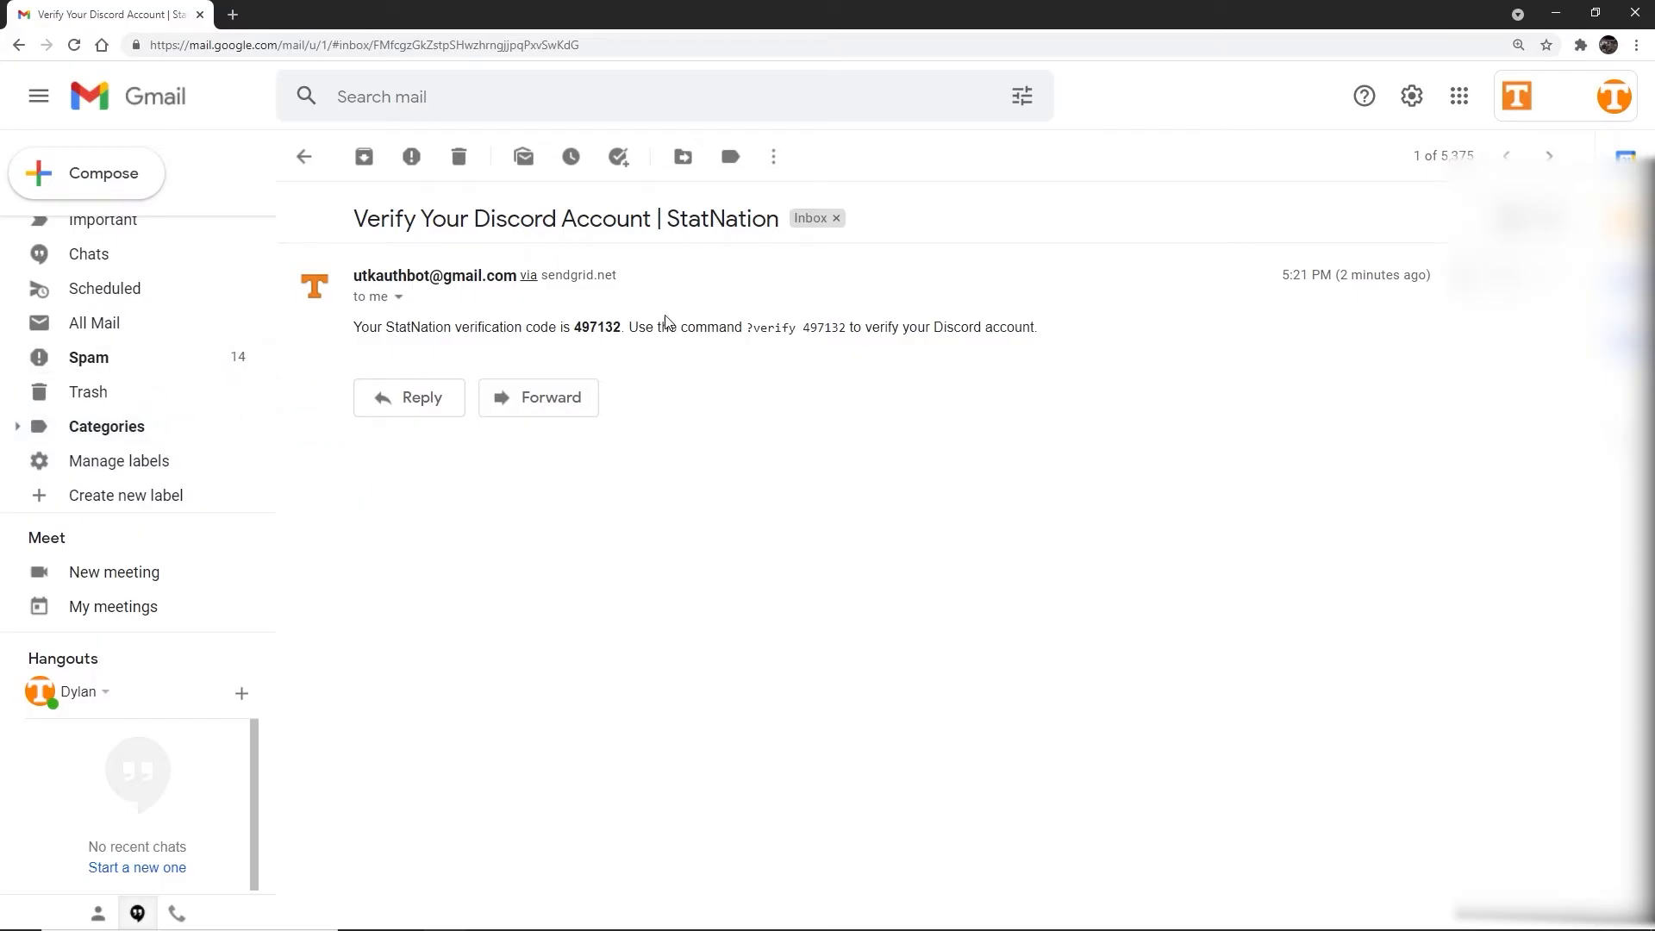
{"action": "left_click_drag", "start_coordinate": [747, 327], "coordinate": [845, 334]}
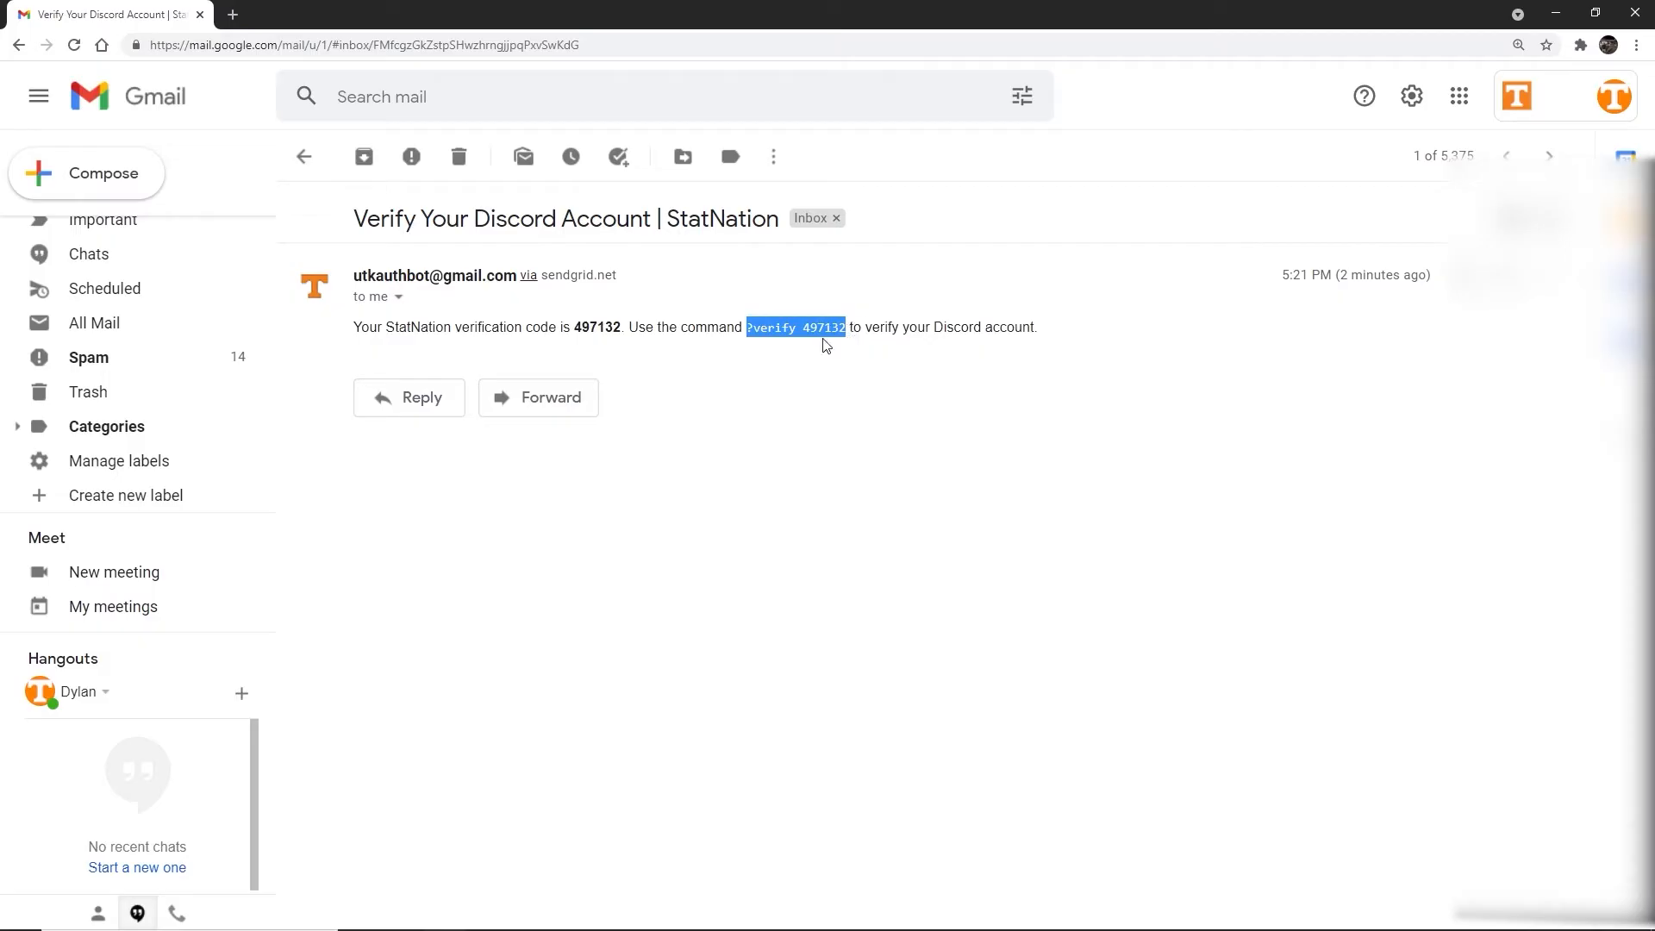
{"action": "left_click", "coordinate": [1556, 13]}
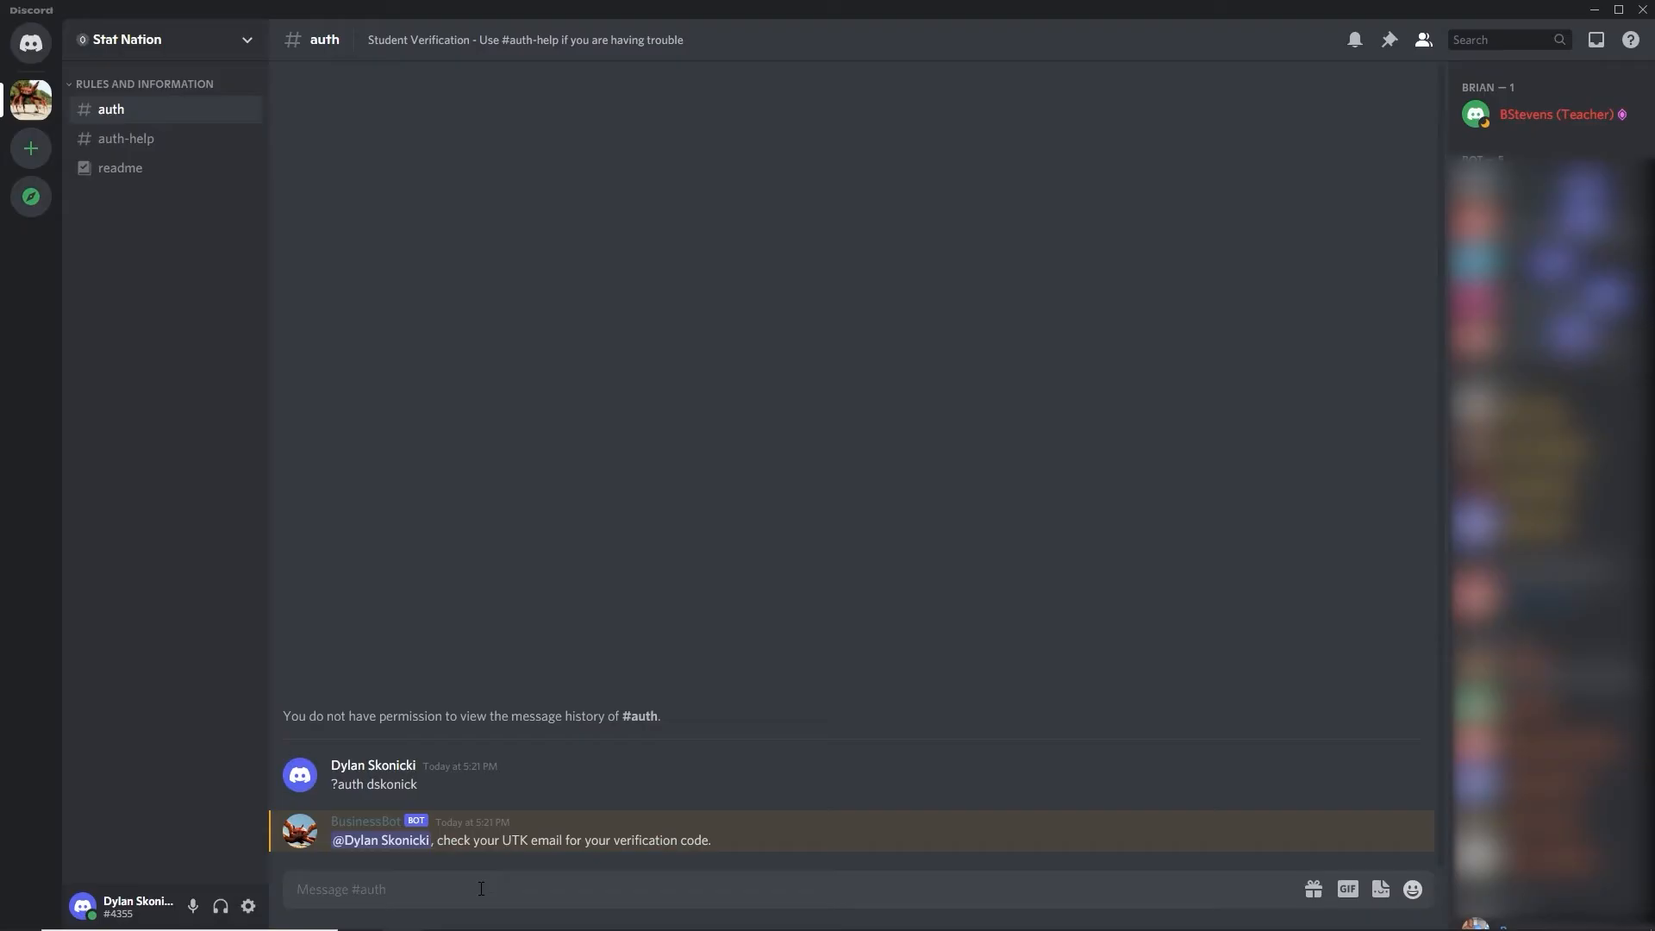
{"action": "left_click_drag", "start_coordinate": [390, 890], "coordinate": [287, 888]}
{"action": "key", "text": "ctrl+x"}
{"action": "type", "text": "?"}
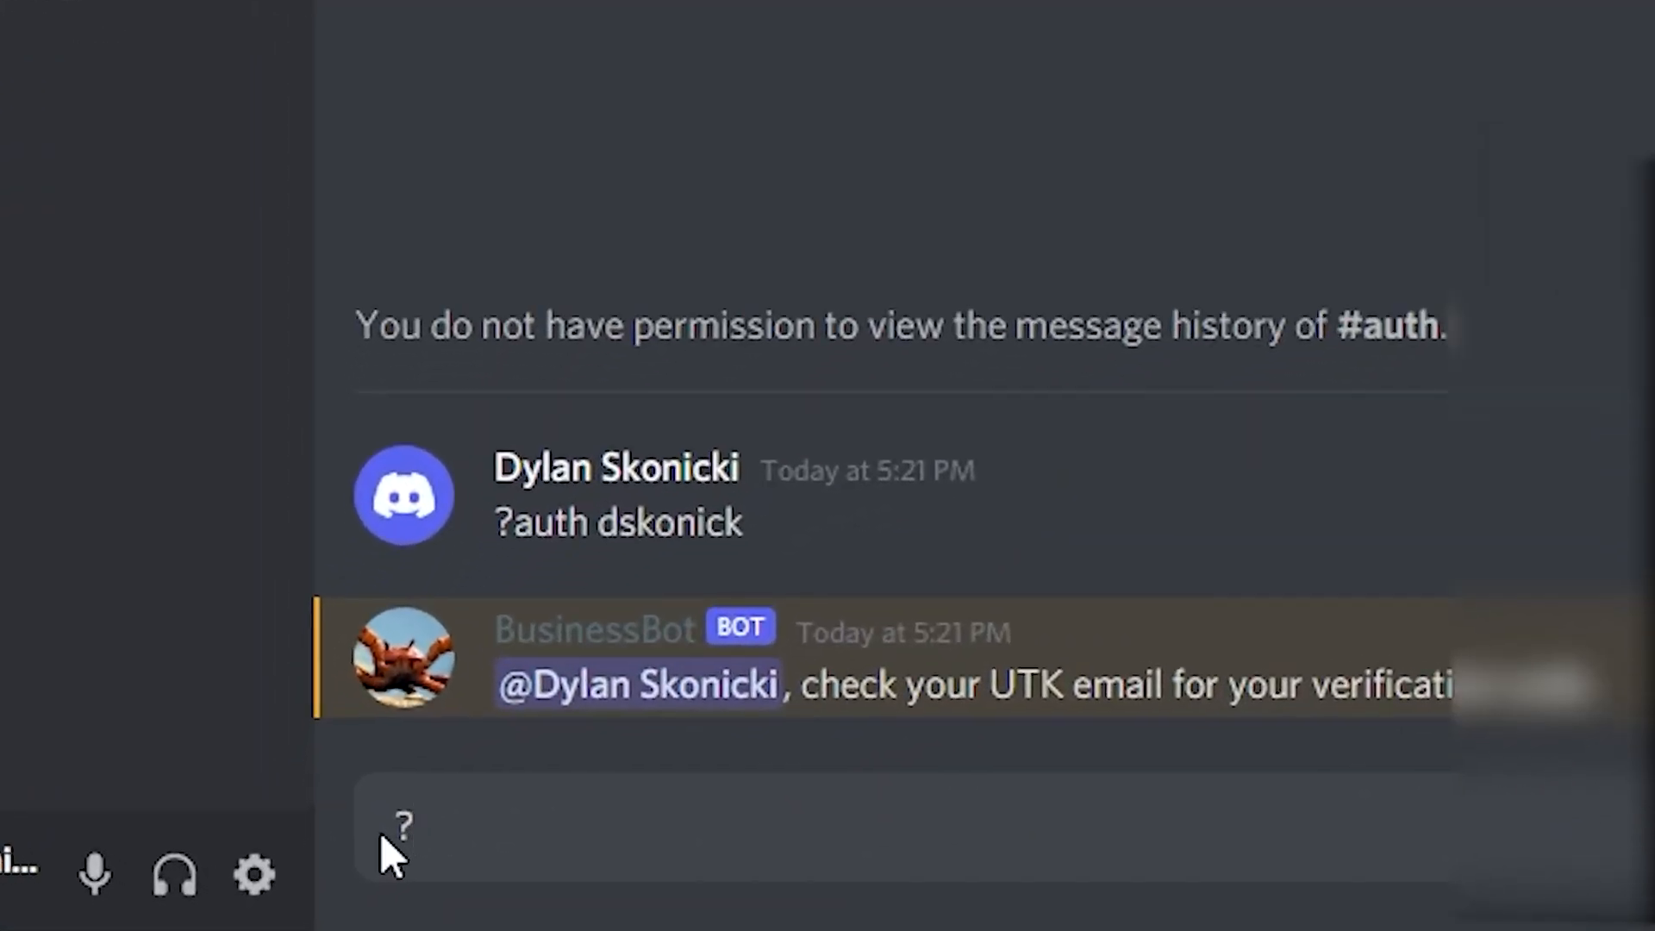
{"action": "type", "text": "verify "}
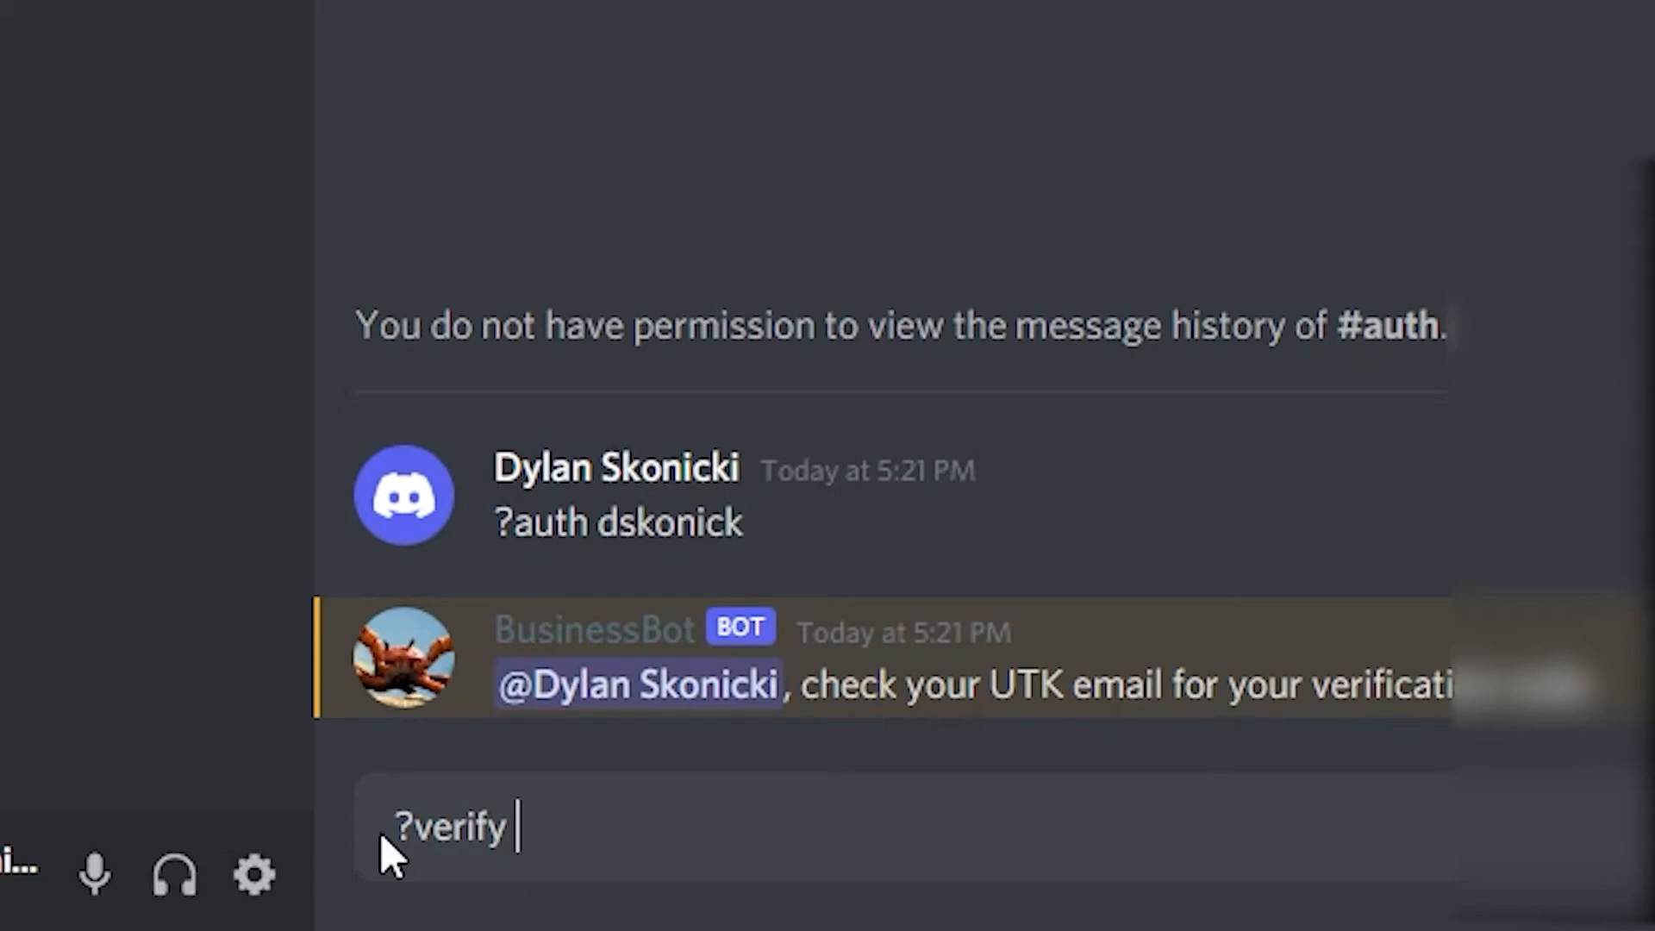
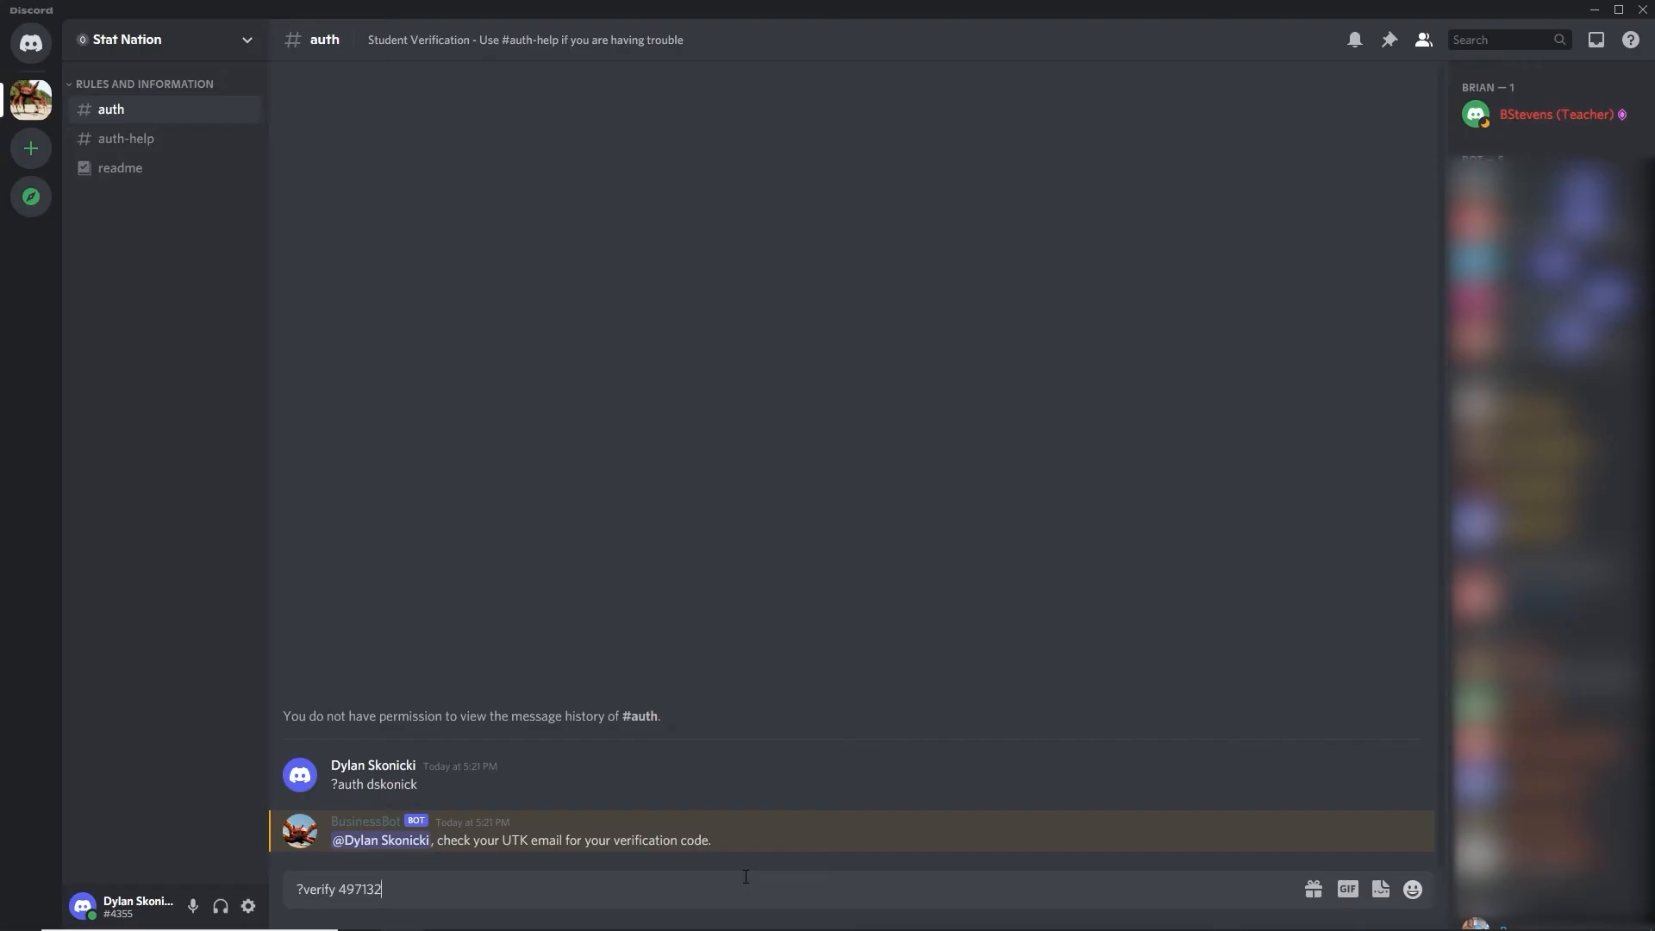
{"action": "key", "text": "Return"}
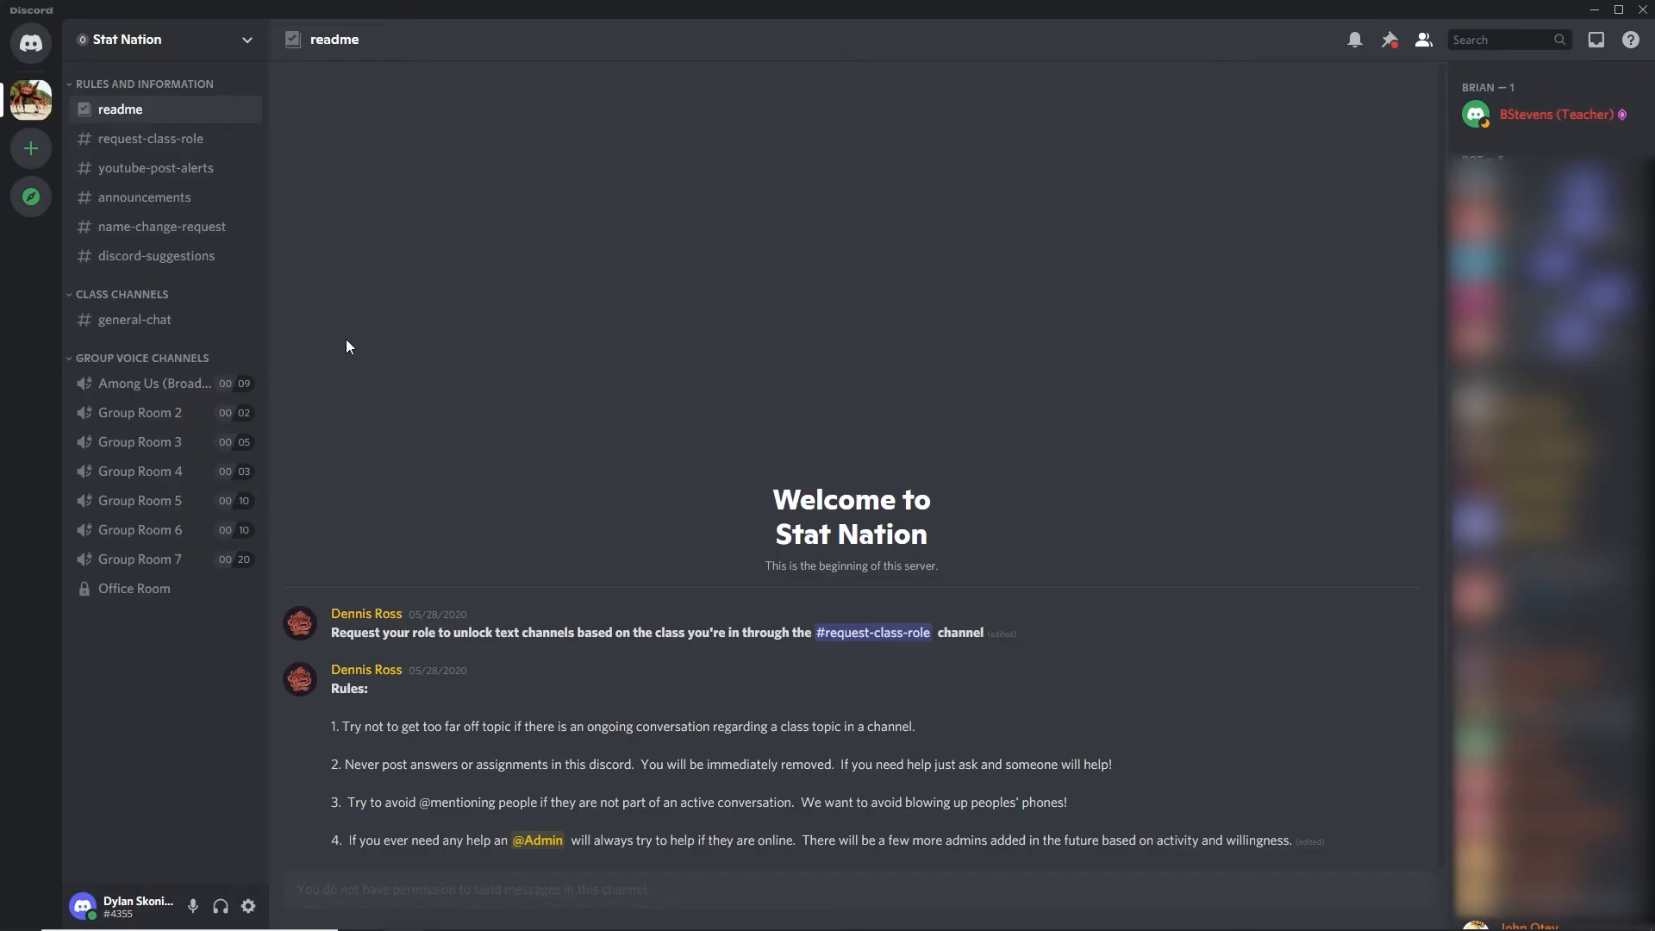
Switch to the #request-class-role channel showing the numbered role reactions.
{"action": "left_click", "coordinate": [150, 138]}
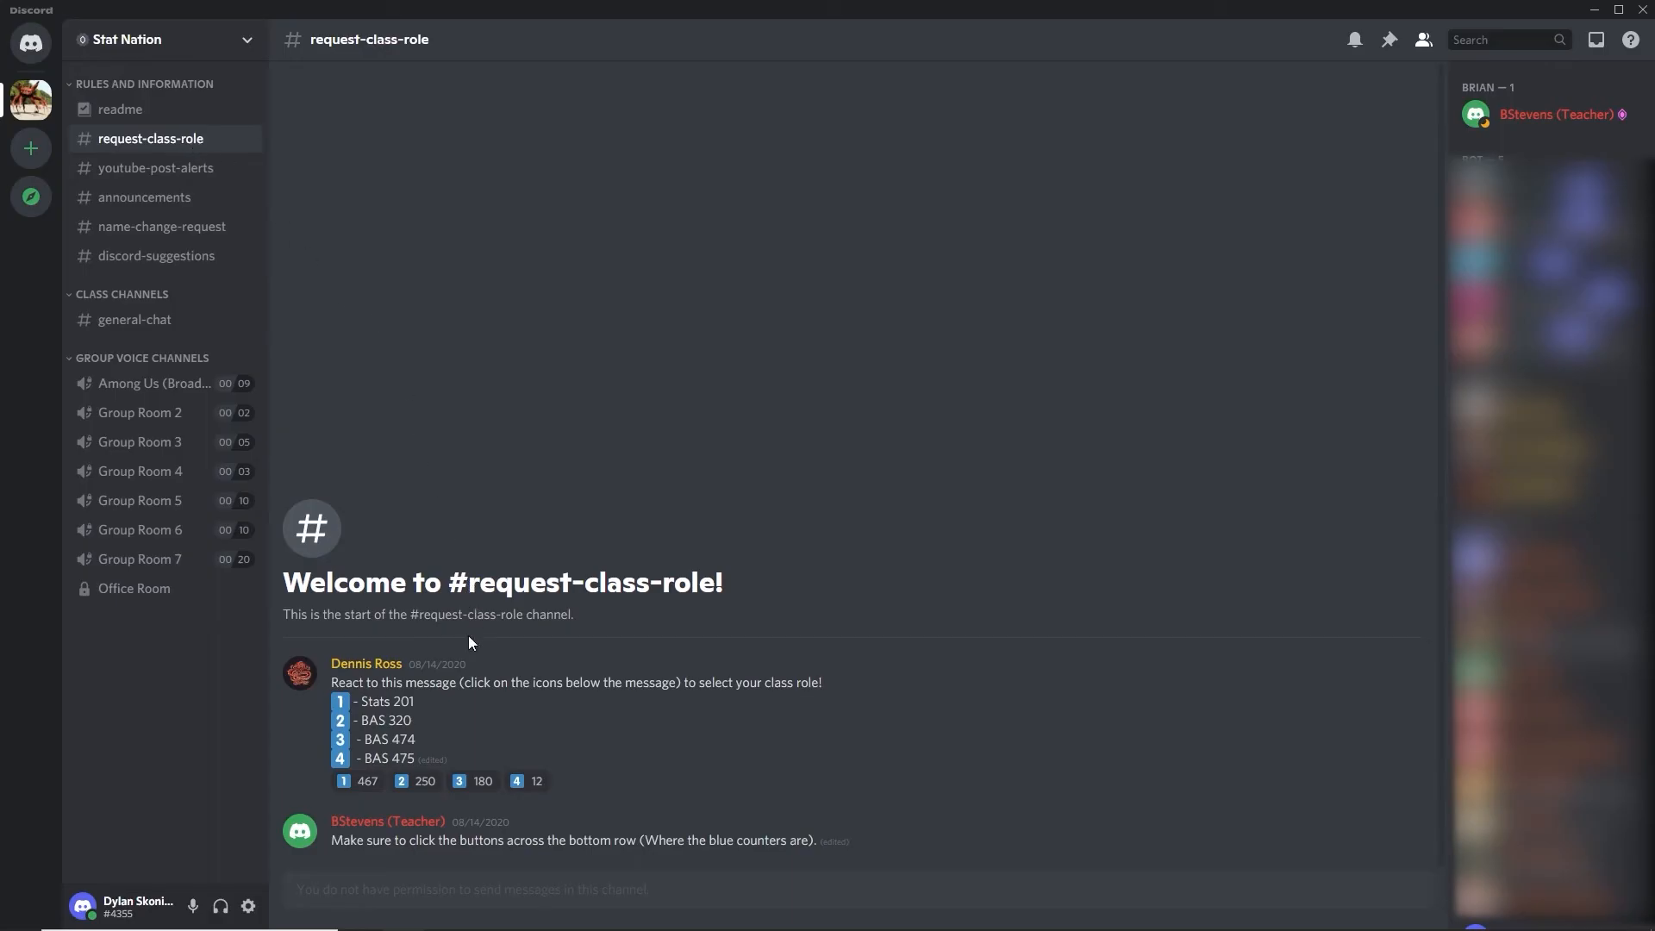
{"action": "mouse_move", "coordinate": [428, 715]}
{"action": "left_click", "coordinate": [359, 781]}
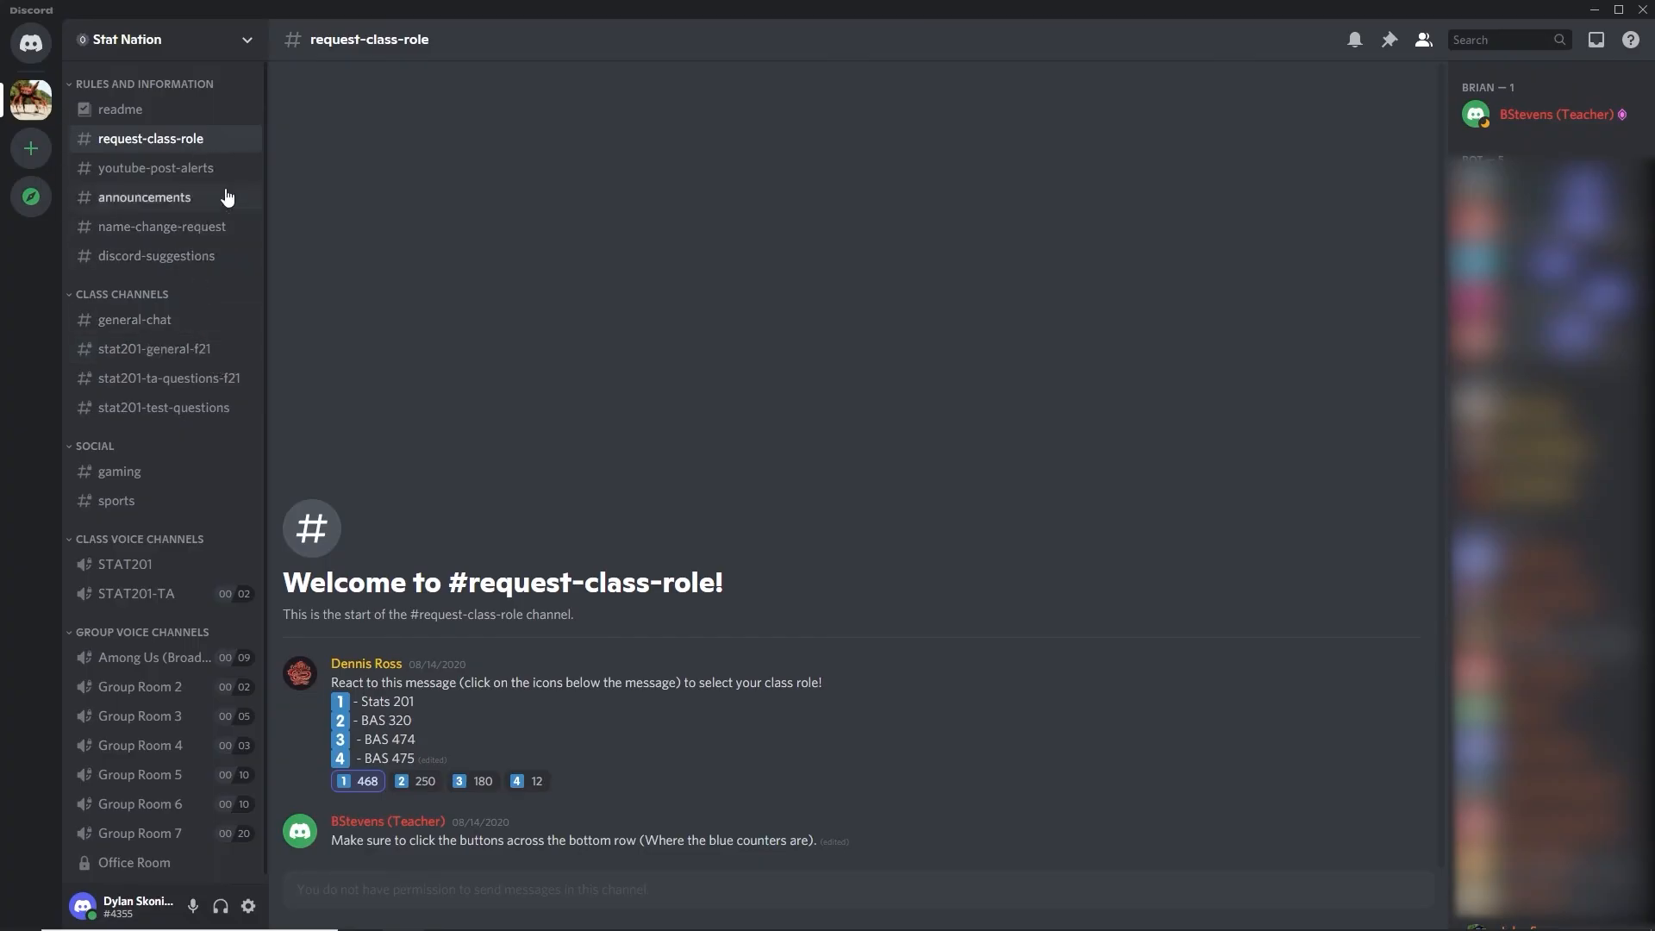
{"action": "left_click", "coordinate": [364, 781]}
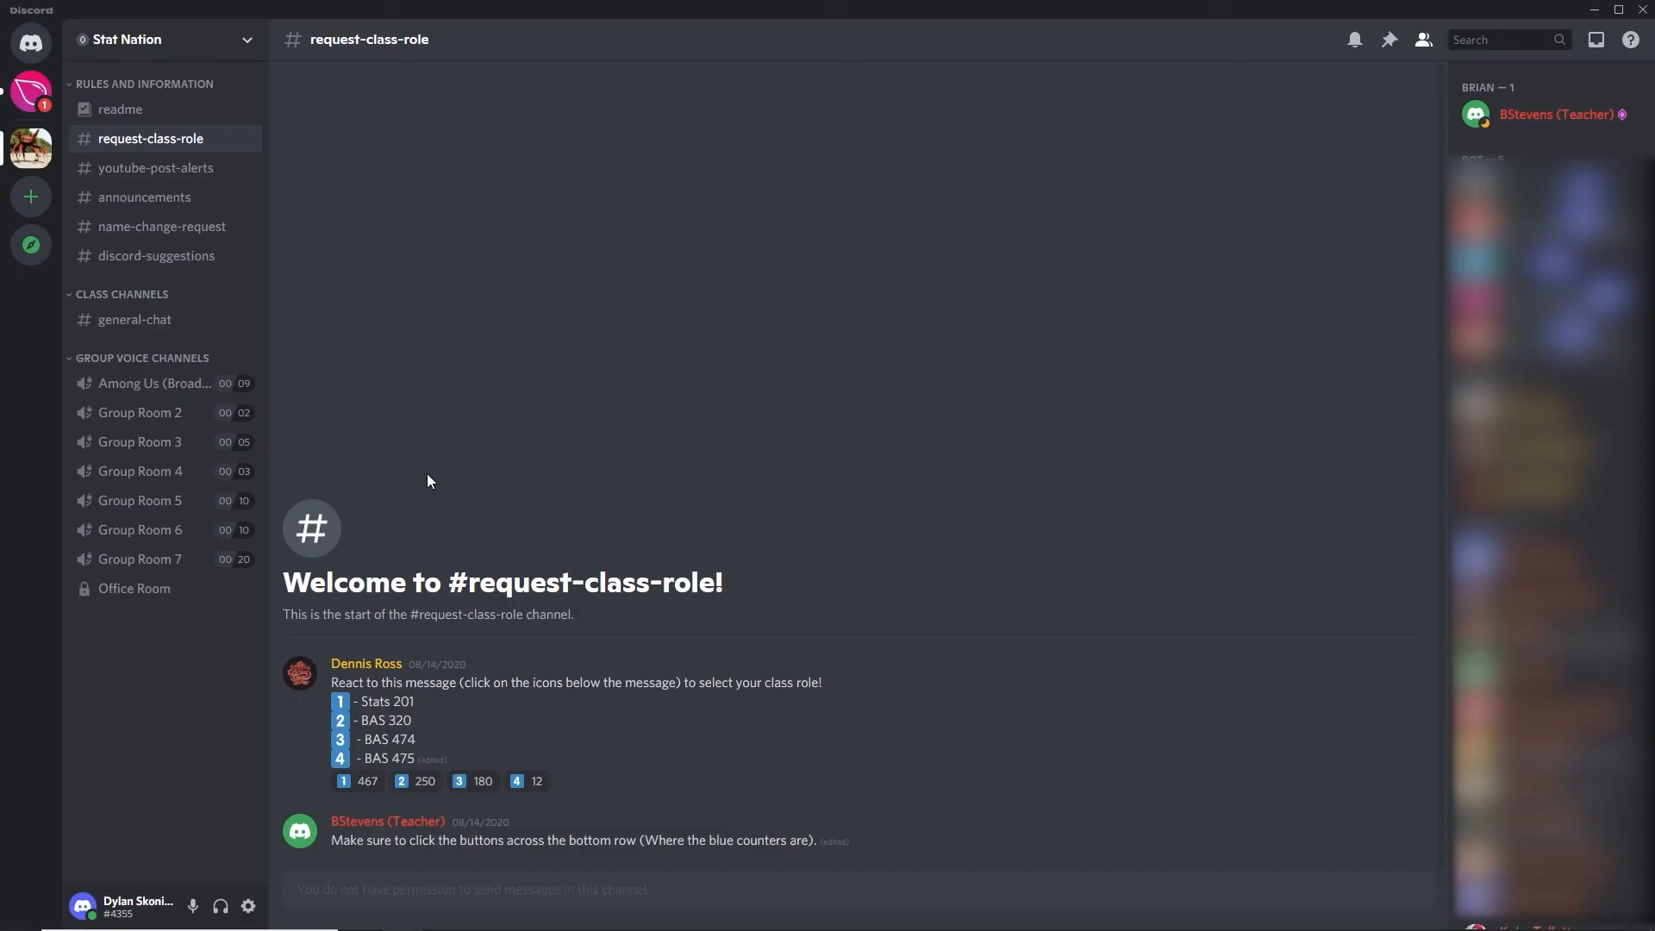
Add the 3 and 4 reactions to join the BAS 474 and BAS 475 roles.
{"action": "left_click", "coordinate": [481, 781]}
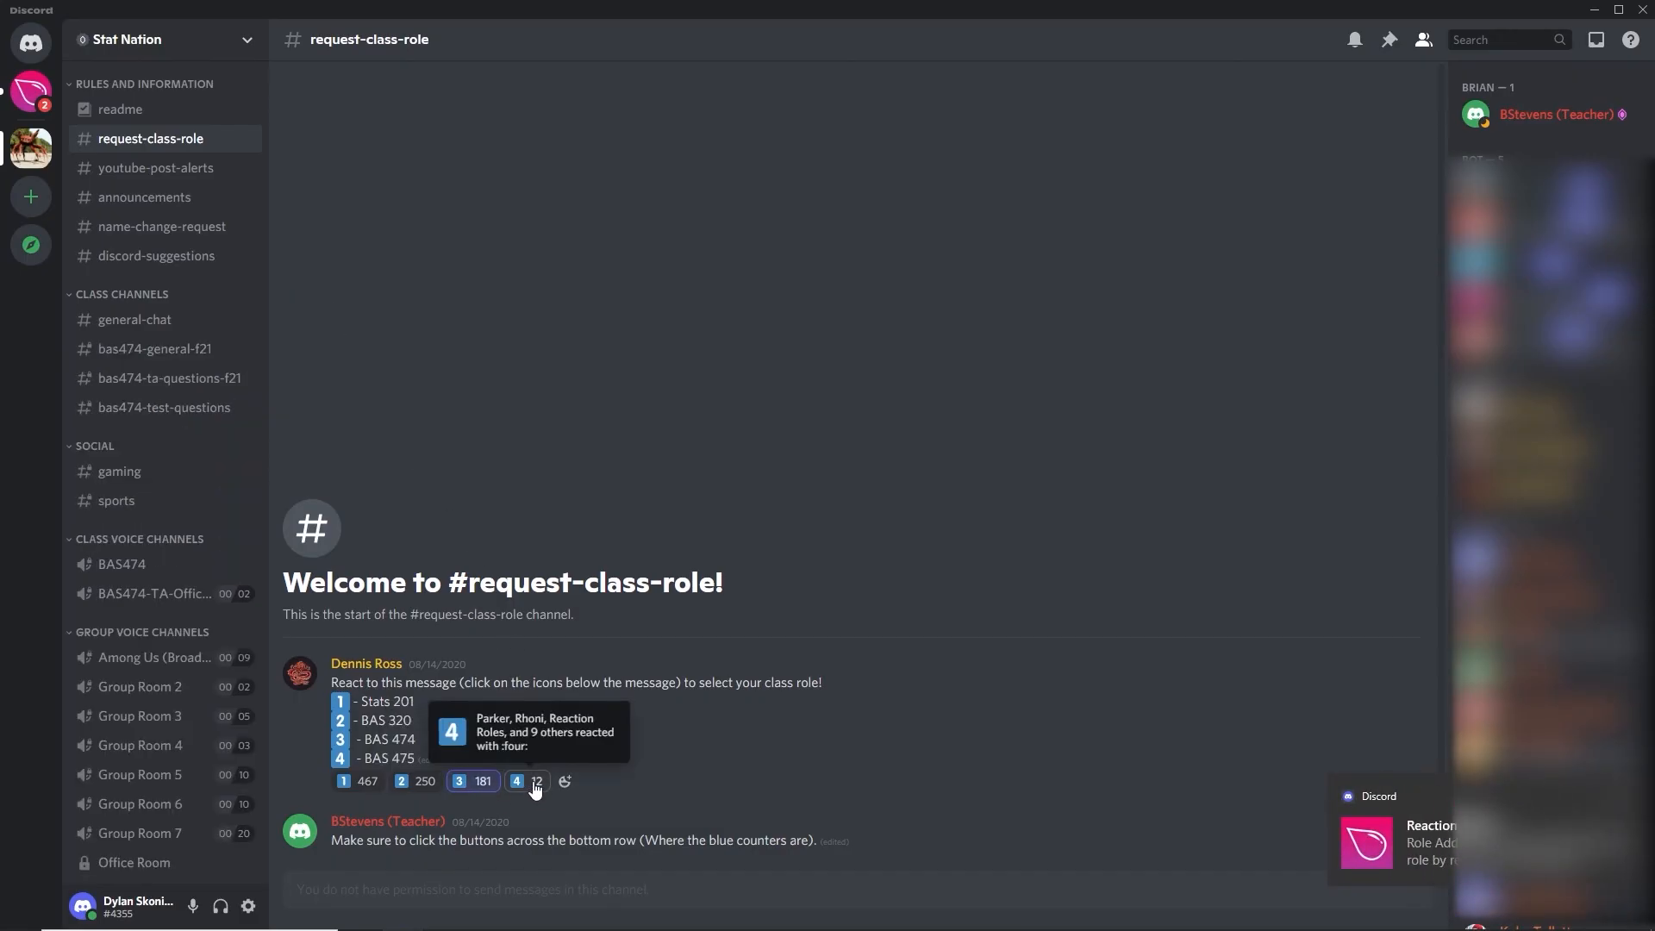
{"action": "left_click", "coordinate": [526, 782]}
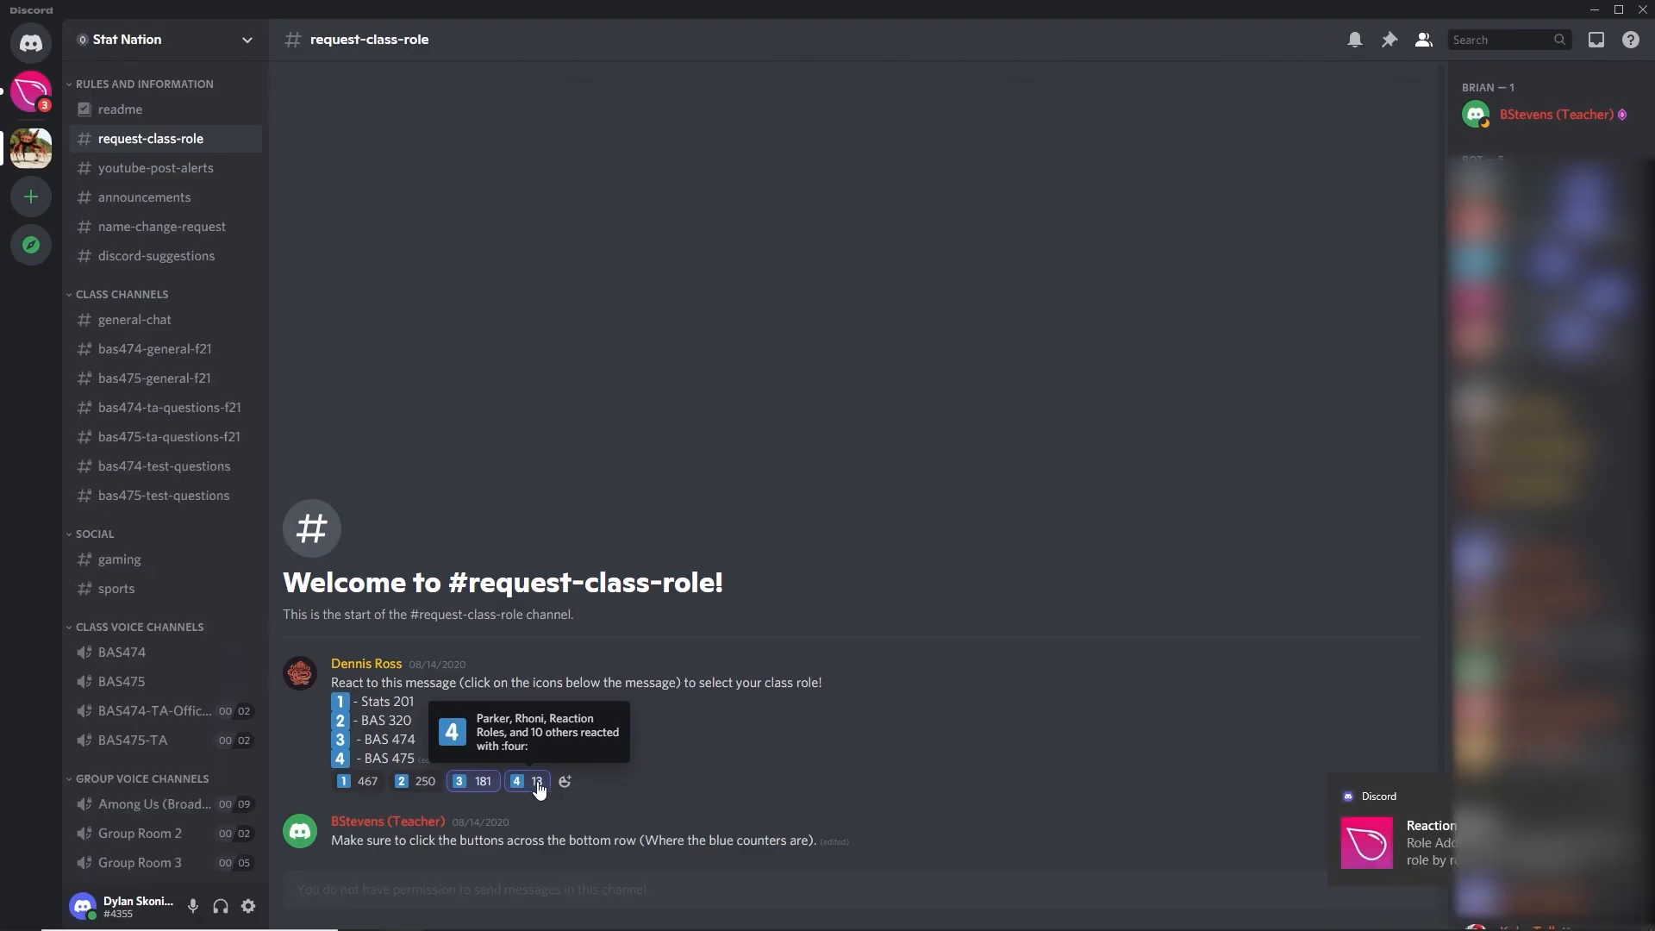